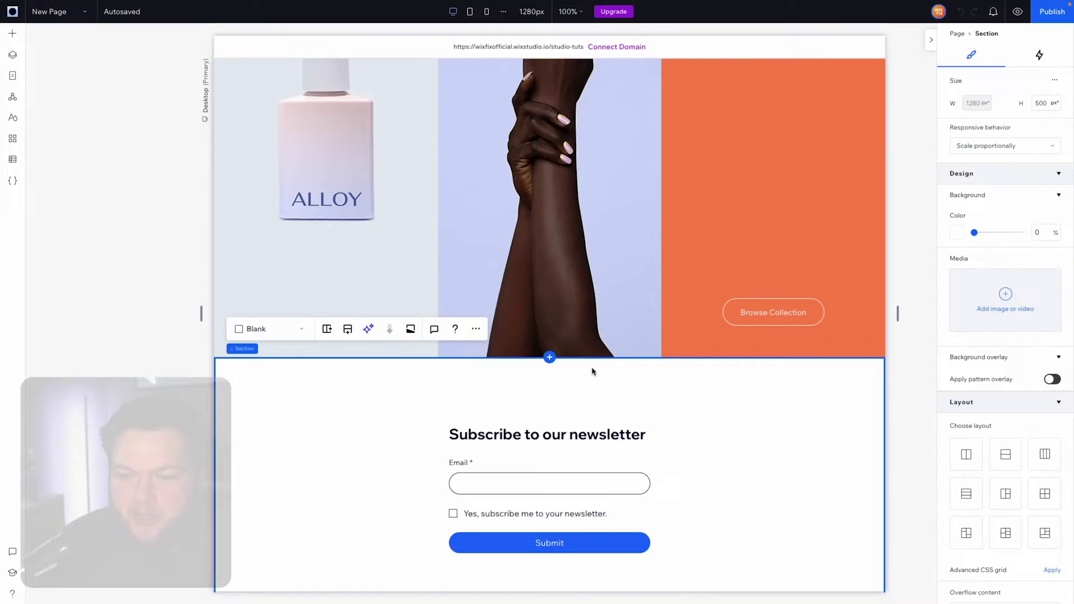
Scroll through the site page and select the newsletter form.
{"action": "scroll", "coordinate": [738, 297], "scroll_direction": "down", "scroll_amount": 10}
{"action": "scroll", "coordinate": [738, 298], "scroll_direction": "up", "scroll_amount": 10}
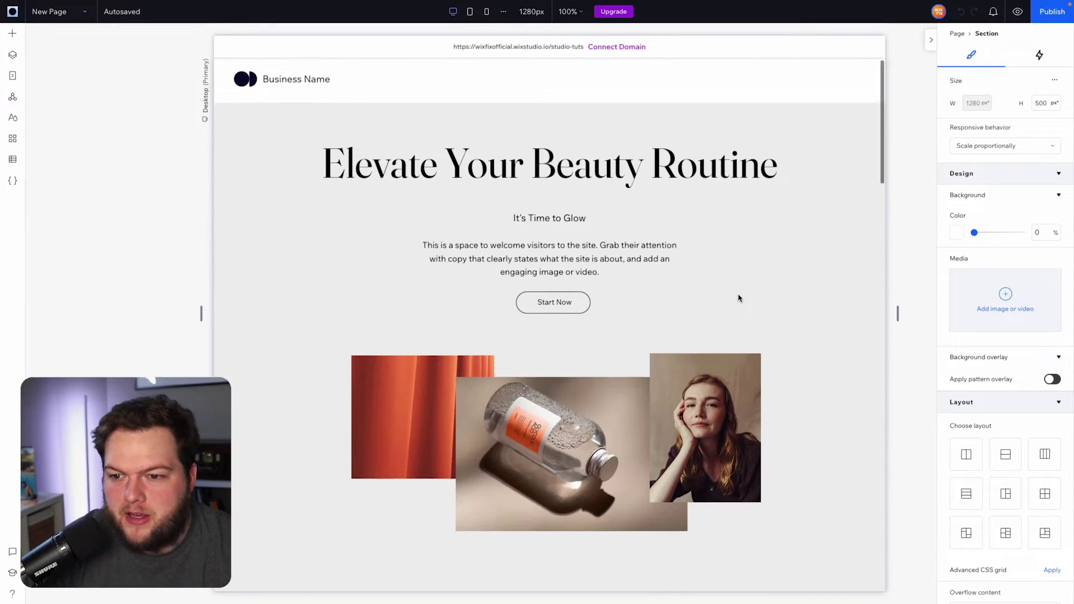
{"action": "scroll", "coordinate": [738, 298], "scroll_direction": "down", "scroll_amount": 10}
{"action": "scroll", "coordinate": [738, 298], "scroll_direction": "up", "scroll_amount": 3}
{"action": "scroll", "coordinate": [738, 298], "scroll_direction": "up", "scroll_amount": 8}
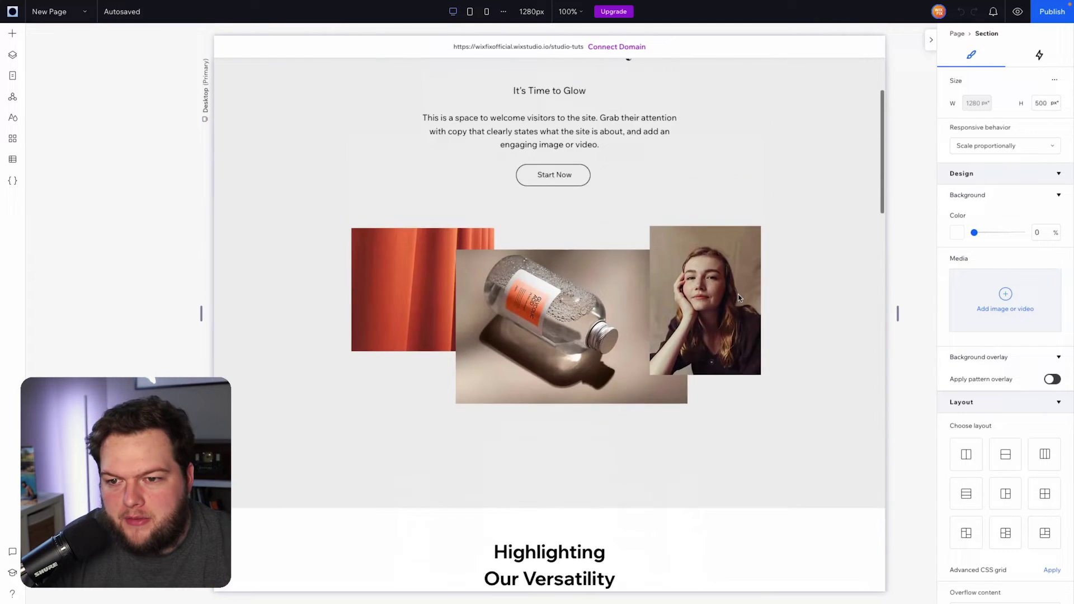
{"action": "scroll", "coordinate": [738, 298], "scroll_direction": "down", "scroll_amount": 6}
{"action": "scroll", "coordinate": [738, 298], "scroll_direction": "down", "scroll_amount": 5}
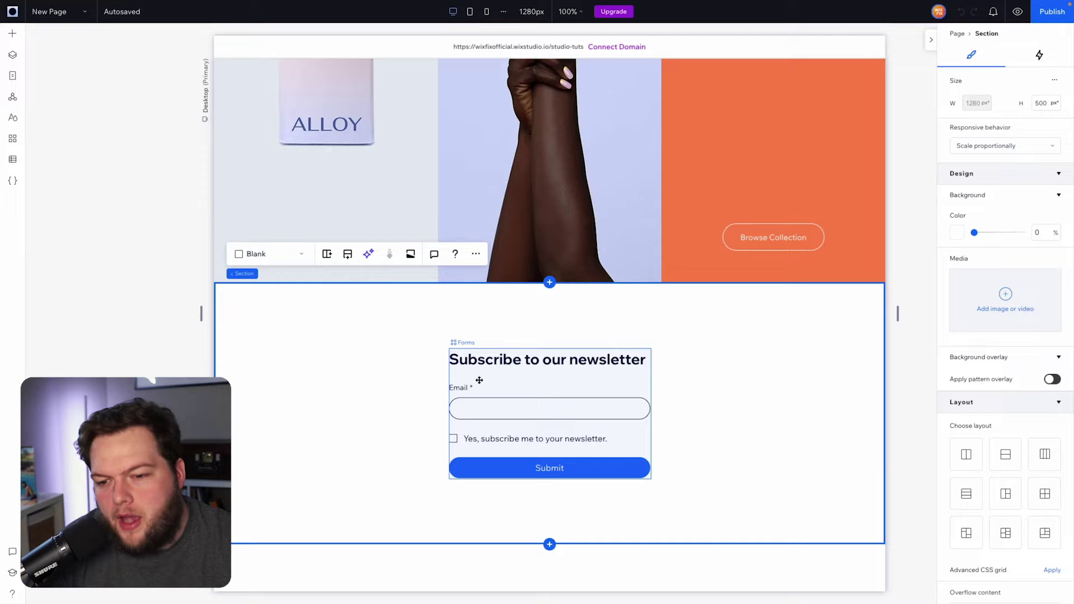
{"action": "left_click", "coordinate": [487, 381]}
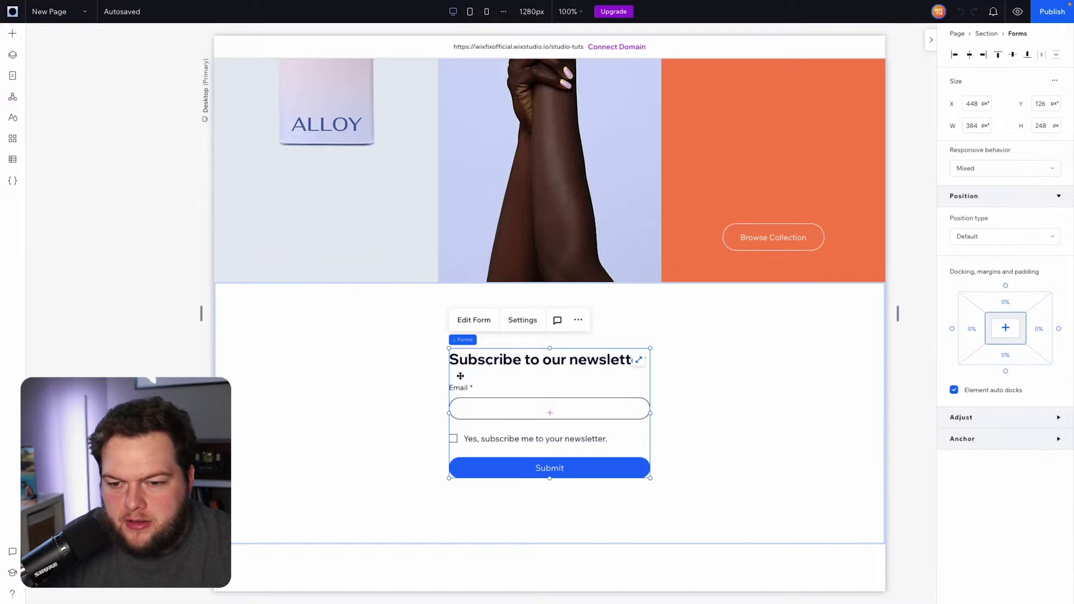
Browse the Contact & Forms elements, then show the dashboard's Marketing & SEO flyout.
{"action": "left_click", "coordinate": [11, 40]}
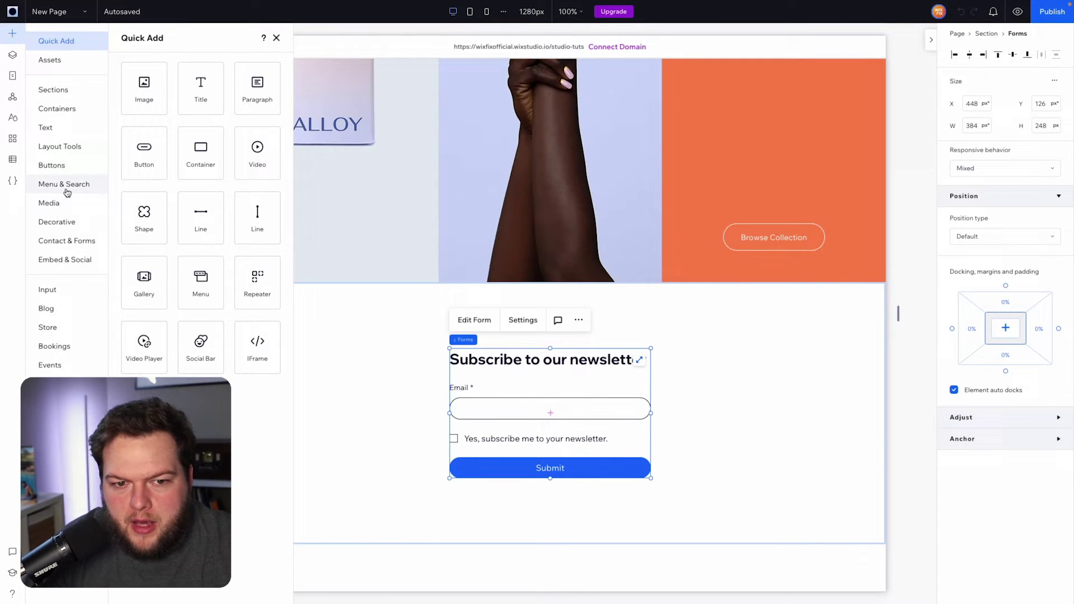
{"action": "left_click", "coordinate": [68, 245]}
{"action": "scroll", "coordinate": [263, 269], "scroll_direction": "down", "scroll_amount": 6}
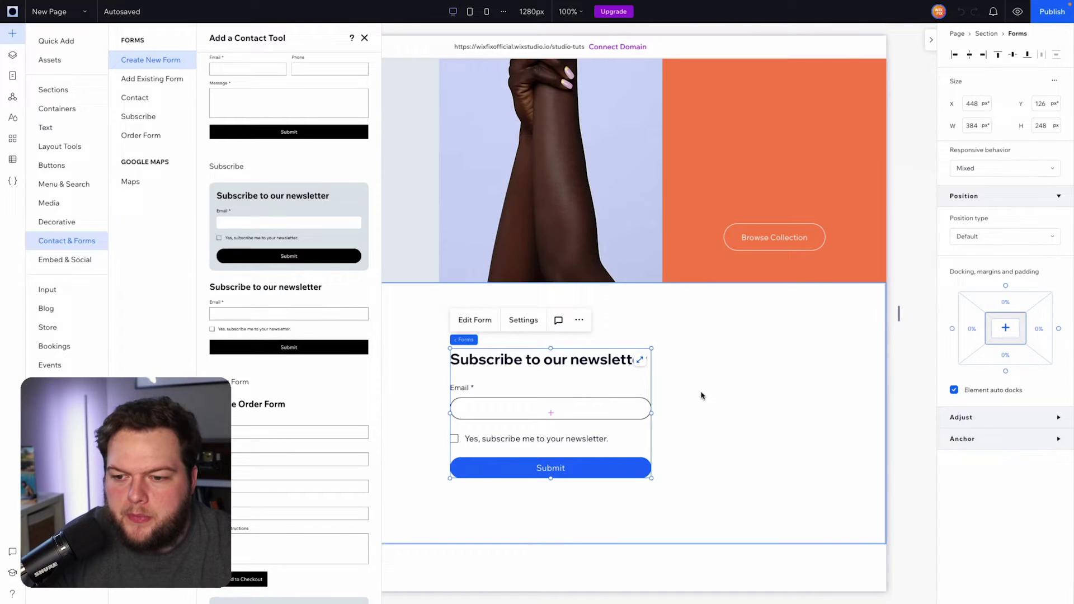
{"action": "left_click", "coordinate": [631, 403]}
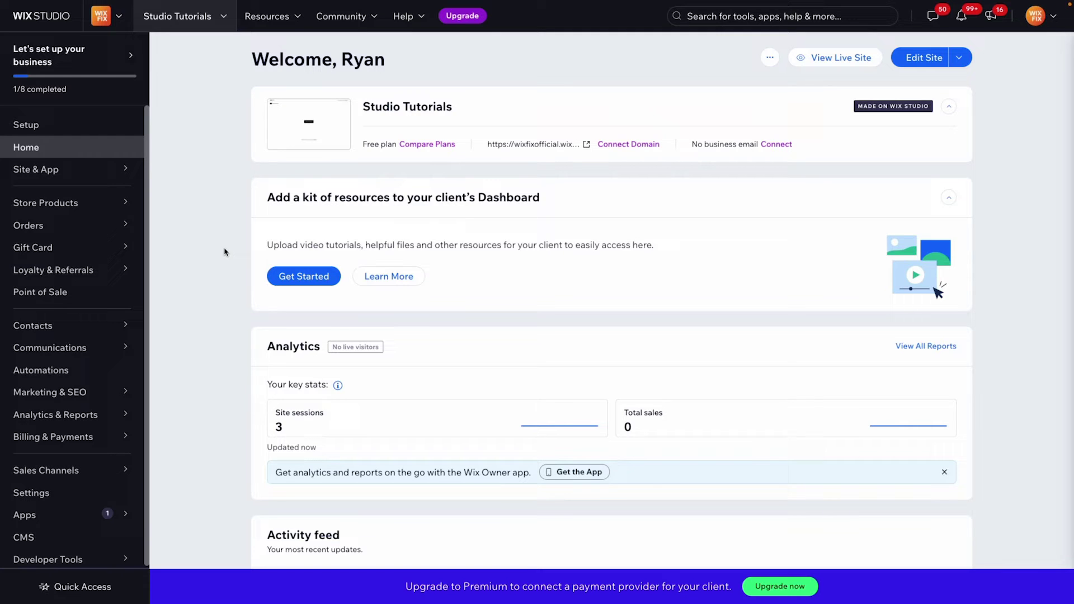
{"action": "mouse_move", "coordinate": [75, 323]}
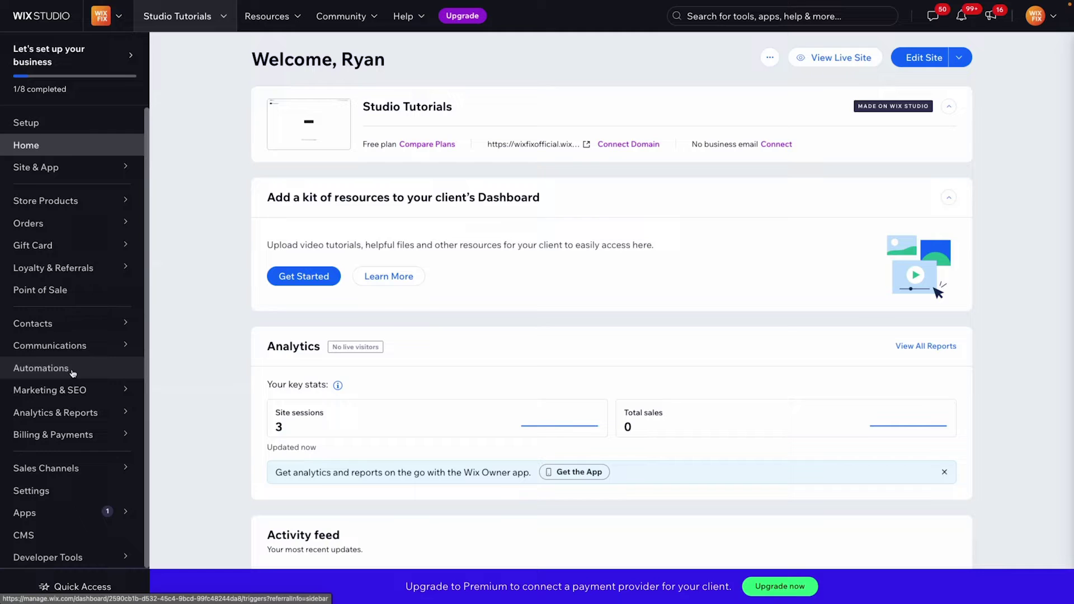
{"action": "mouse_move", "coordinate": [68, 390]}
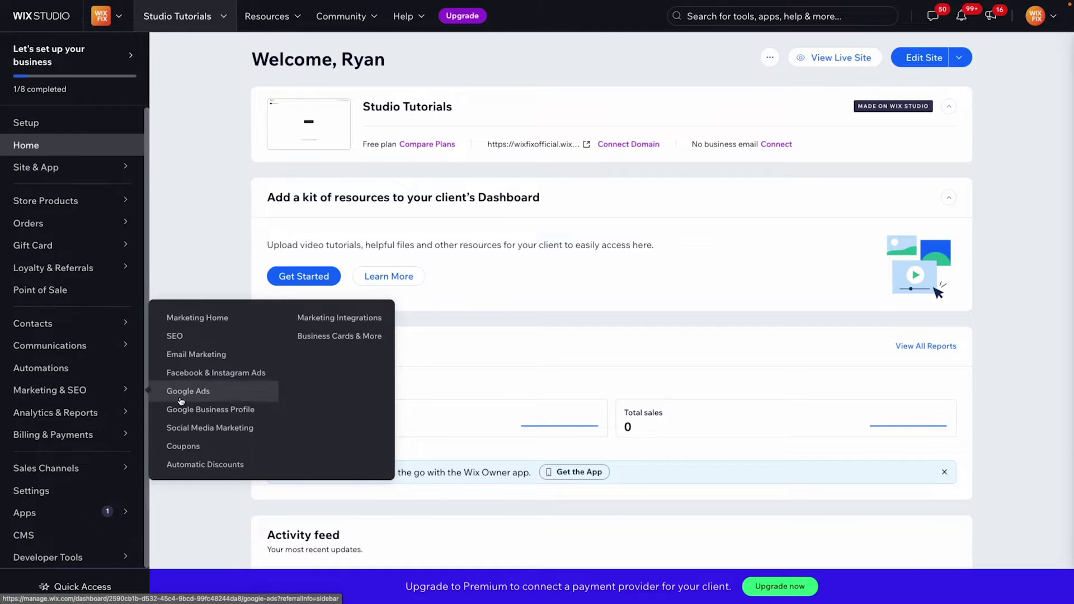
Start a new % Discount coupon with the code 'Newsletter Sign Up'.
{"action": "left_click", "coordinate": [187, 450]}
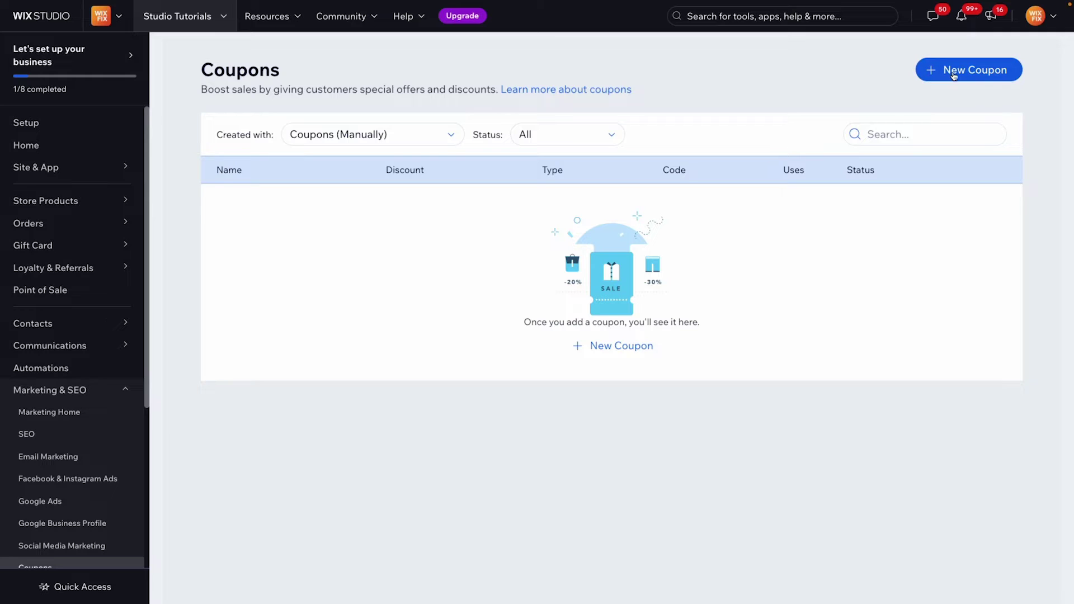
{"action": "left_click", "coordinate": [955, 75]}
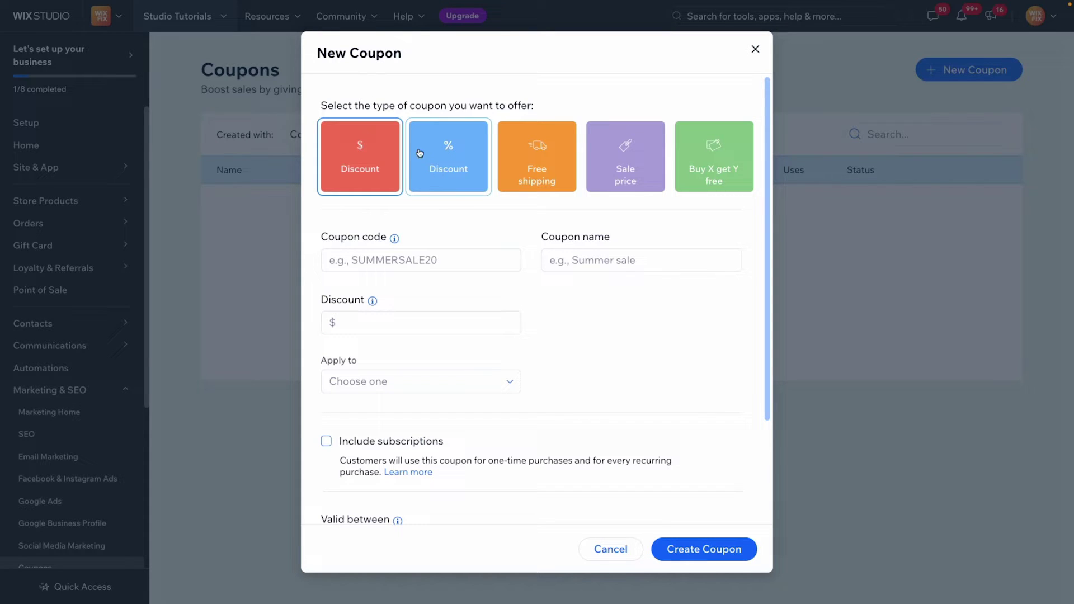
{"action": "left_click", "coordinate": [450, 155]}
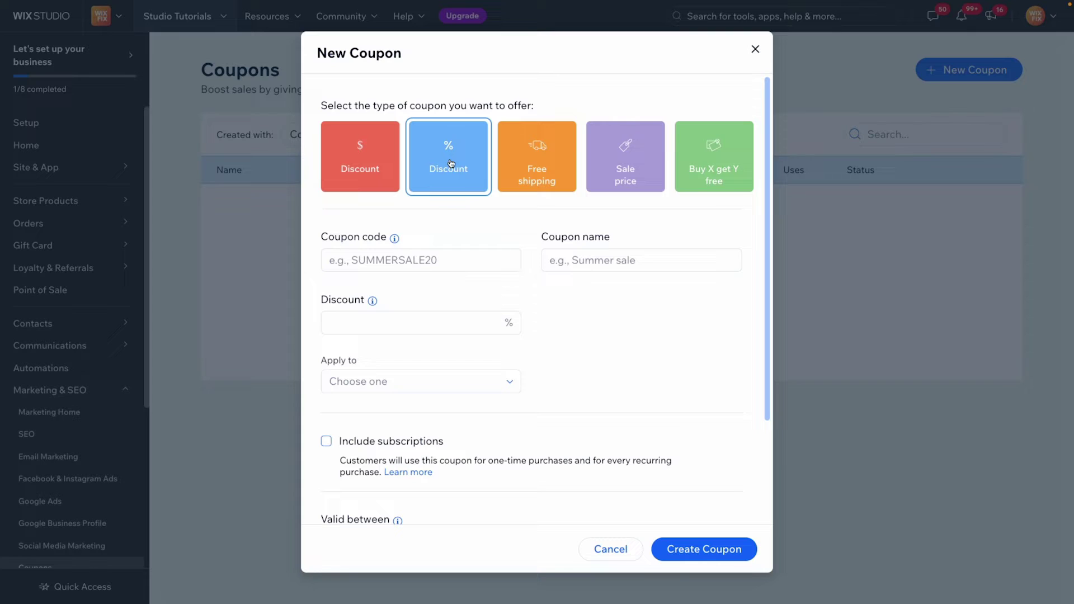
{"action": "left_click", "coordinate": [401, 257]}
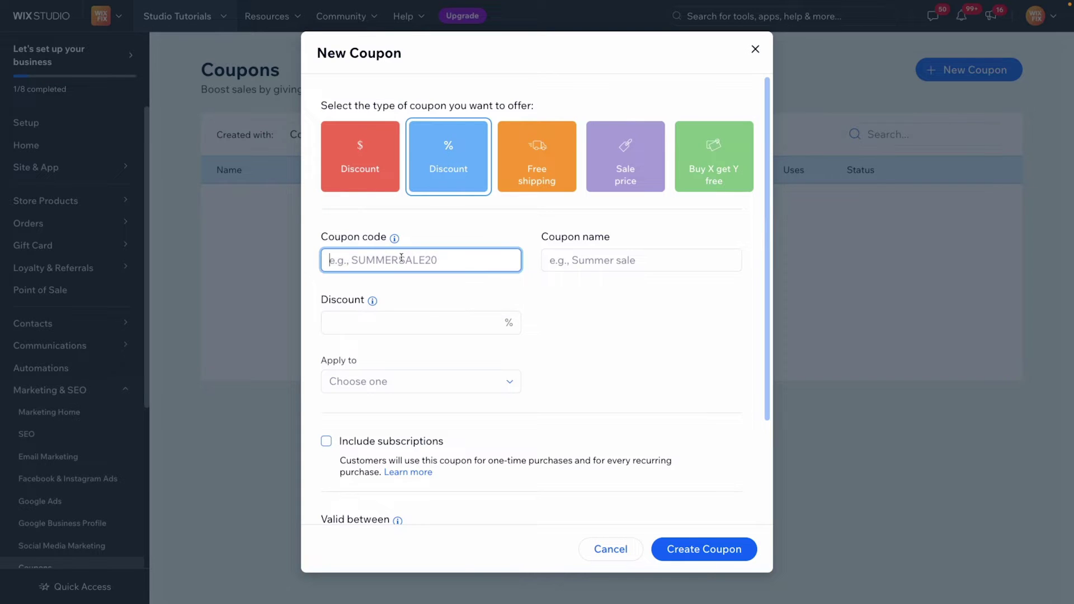
{"action": "type", "text": "Newslet"}
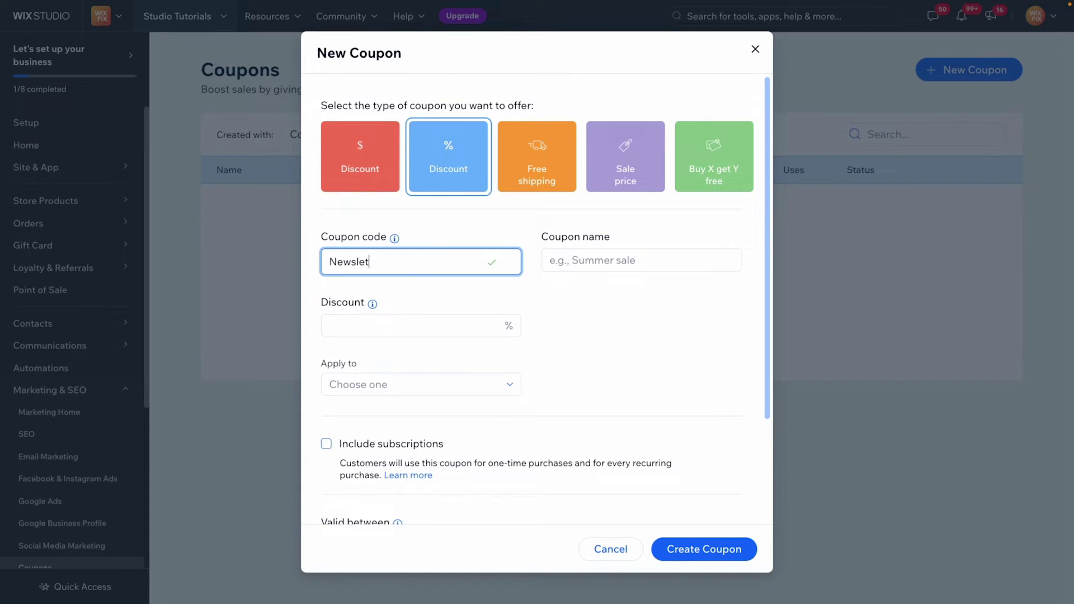
{"action": "type", "text": "ter Sign Up"}
{"action": "left_click", "coordinate": [473, 317]}
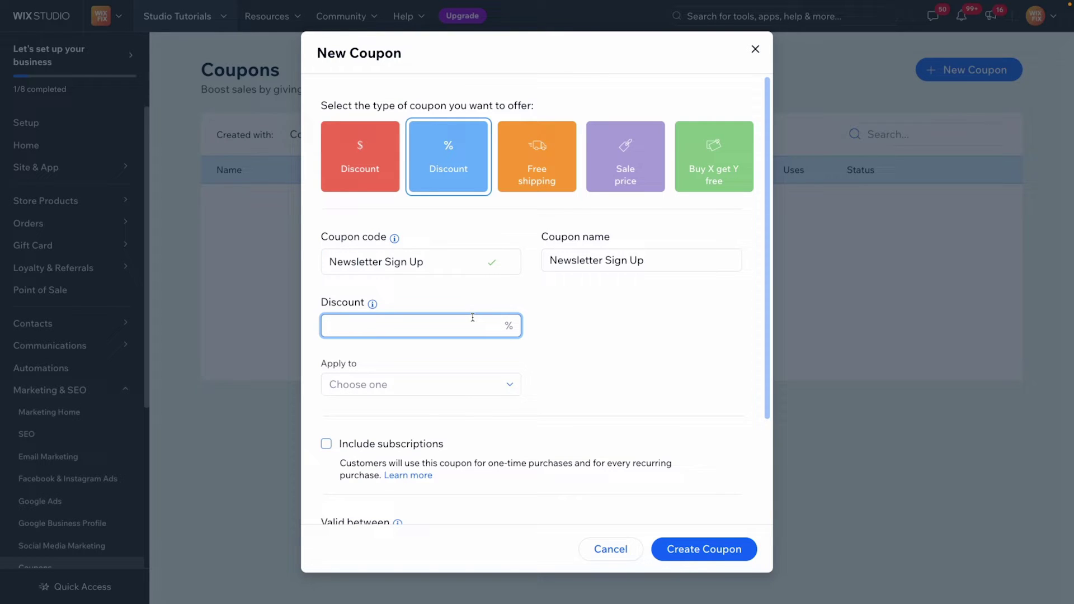
Set the coupon discount to 10% and apply it to all products.
{"action": "type", "text": "10"}
{"action": "left_click", "coordinate": [642, 374]}
{"action": "left_click", "coordinate": [449, 384]}
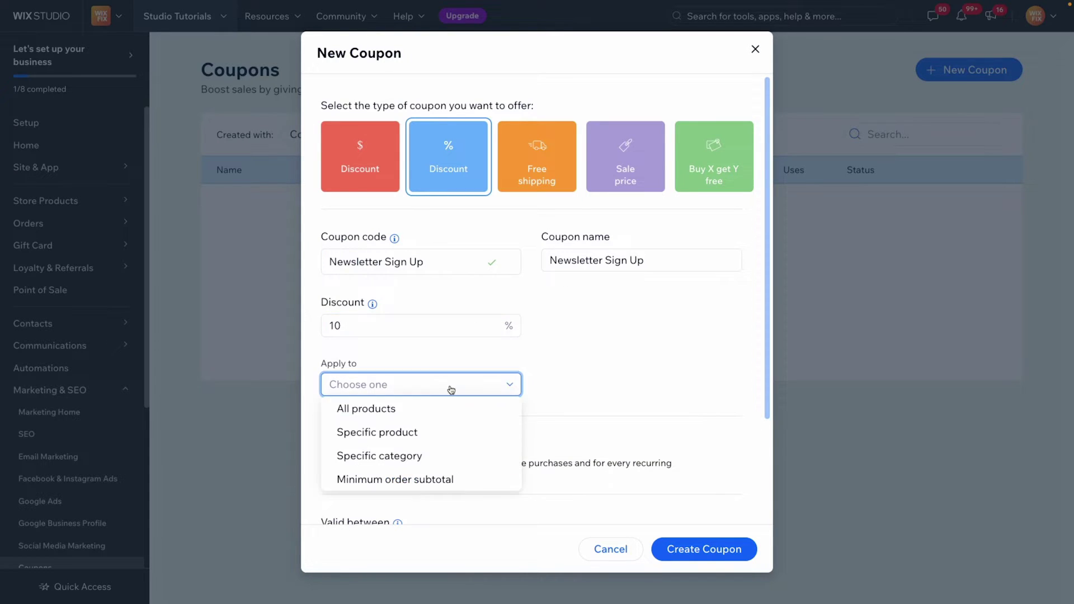
{"action": "left_click", "coordinate": [406, 408]}
Apply the discount to each eligible item and limit it to one use per customer.
{"action": "scroll", "coordinate": [641, 355], "scroll_direction": "down", "scroll_amount": 2}
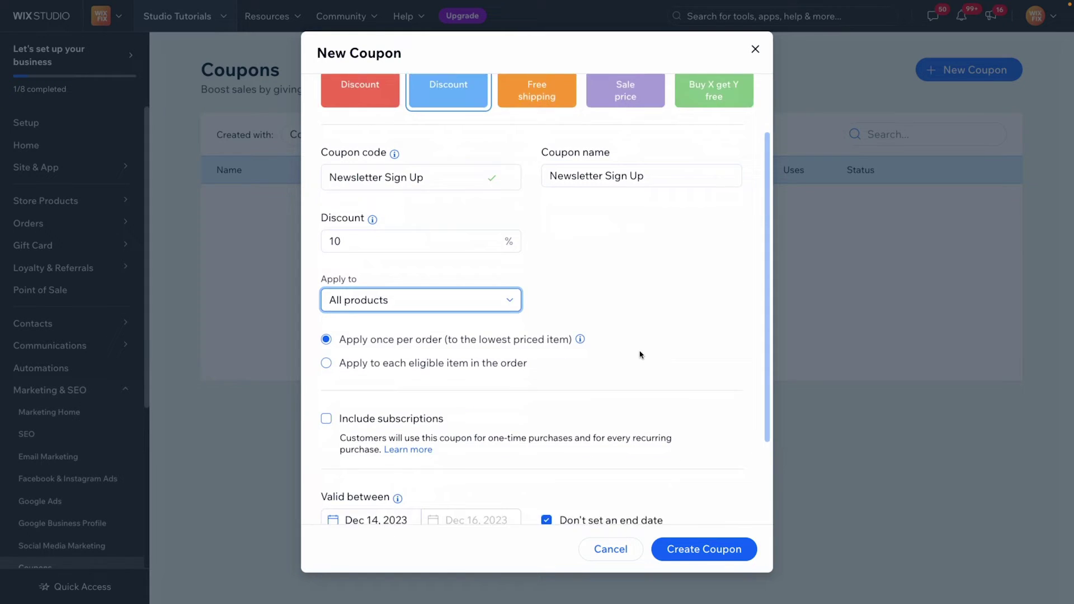
{"action": "left_click_drag", "start_coordinate": [349, 309], "coordinate": [538, 311]}
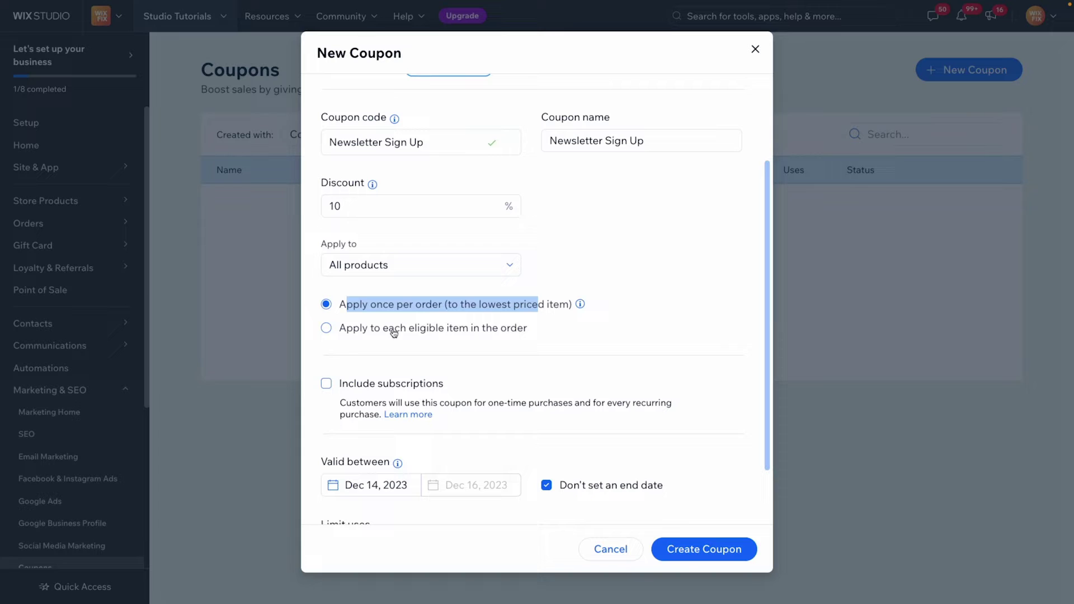
{"action": "left_click", "coordinate": [375, 331]}
{"action": "scroll", "coordinate": [647, 335], "scroll_direction": "down", "scroll_amount": 2}
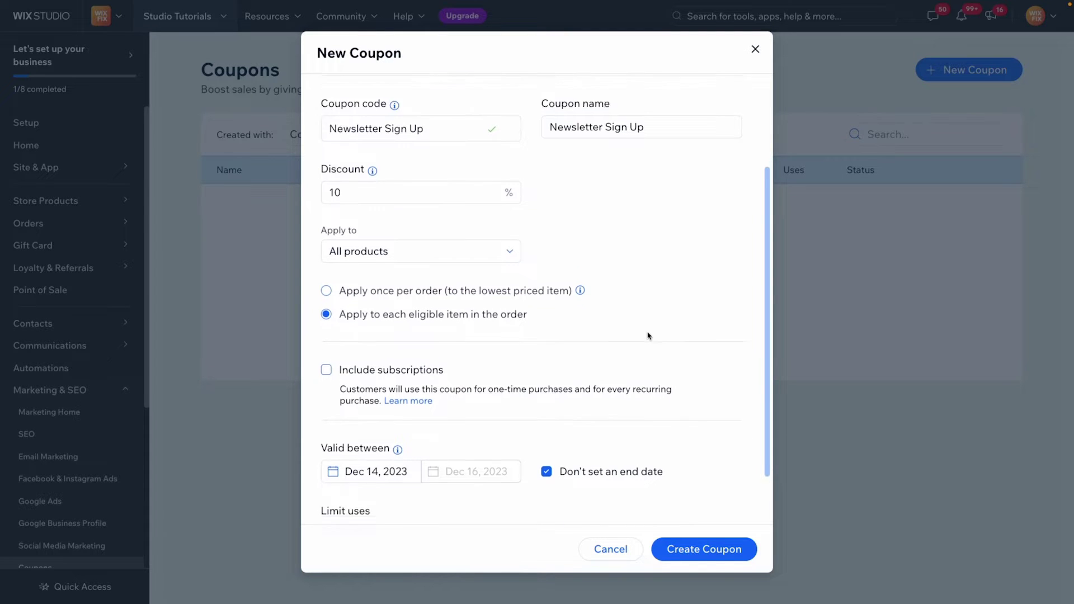
{"action": "left_click_drag", "start_coordinate": [321, 391], "coordinate": [377, 392]}
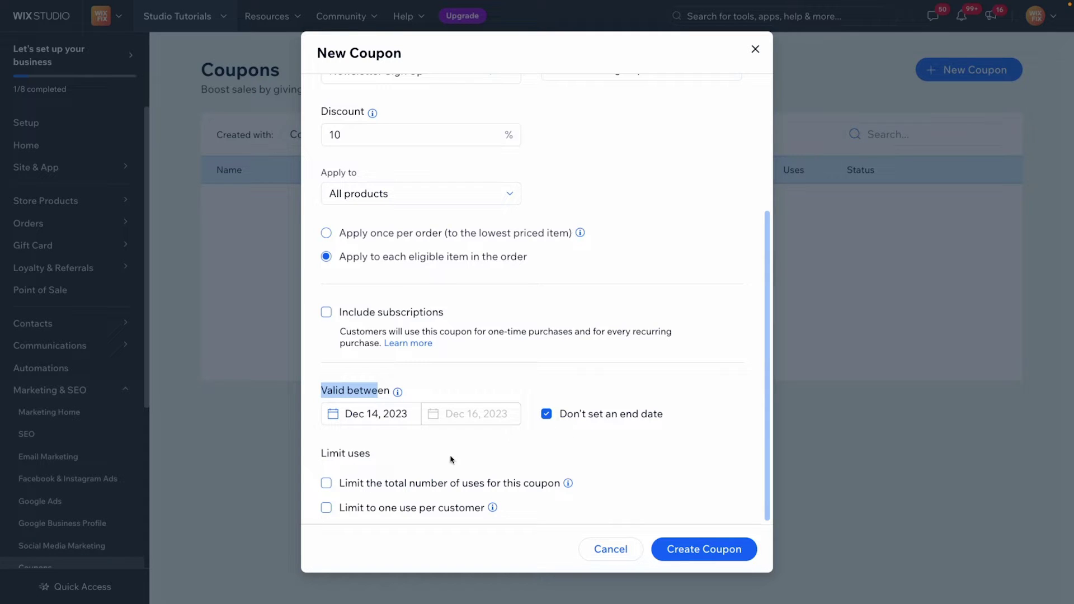
{"action": "left_click", "coordinate": [326, 509]}
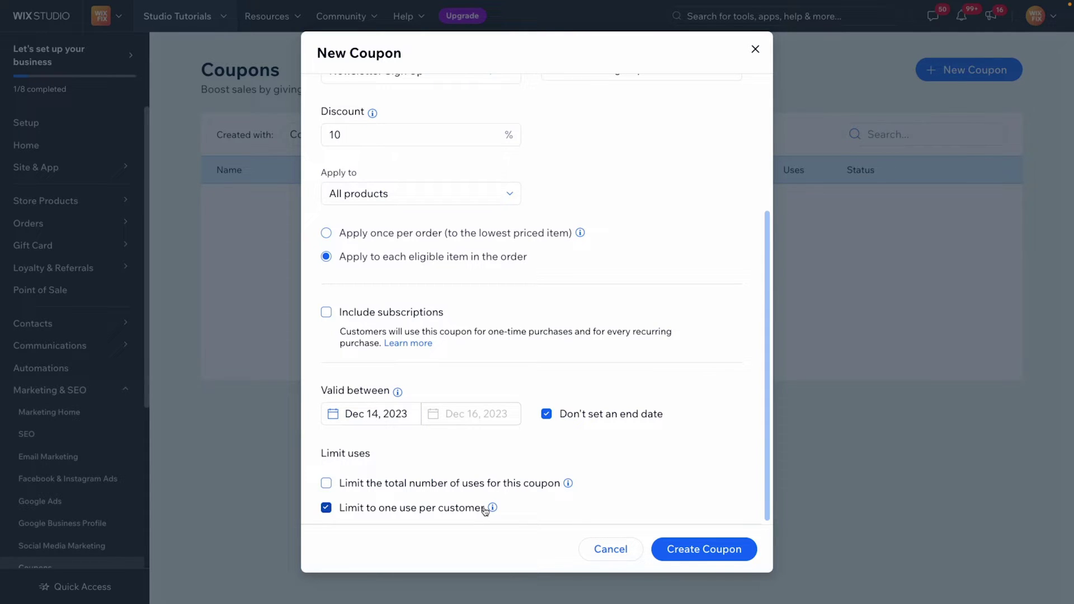
Replace the coupon code with 'Save10'.
{"action": "scroll", "coordinate": [365, 517], "scroll_direction": "up", "scroll_amount": 4}
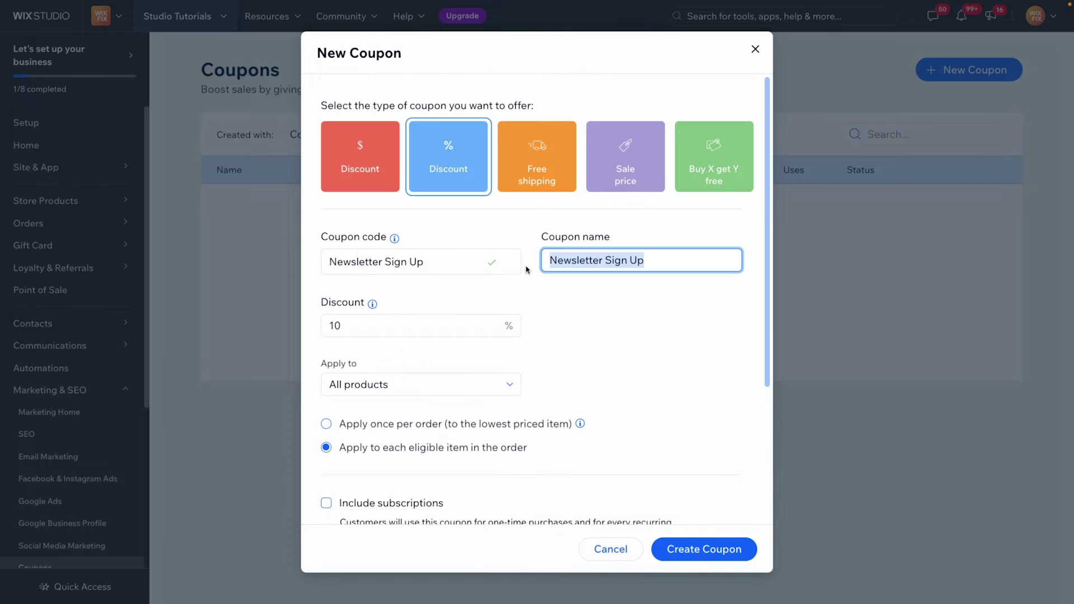
{"action": "triple_click", "coordinate": [400, 259]}
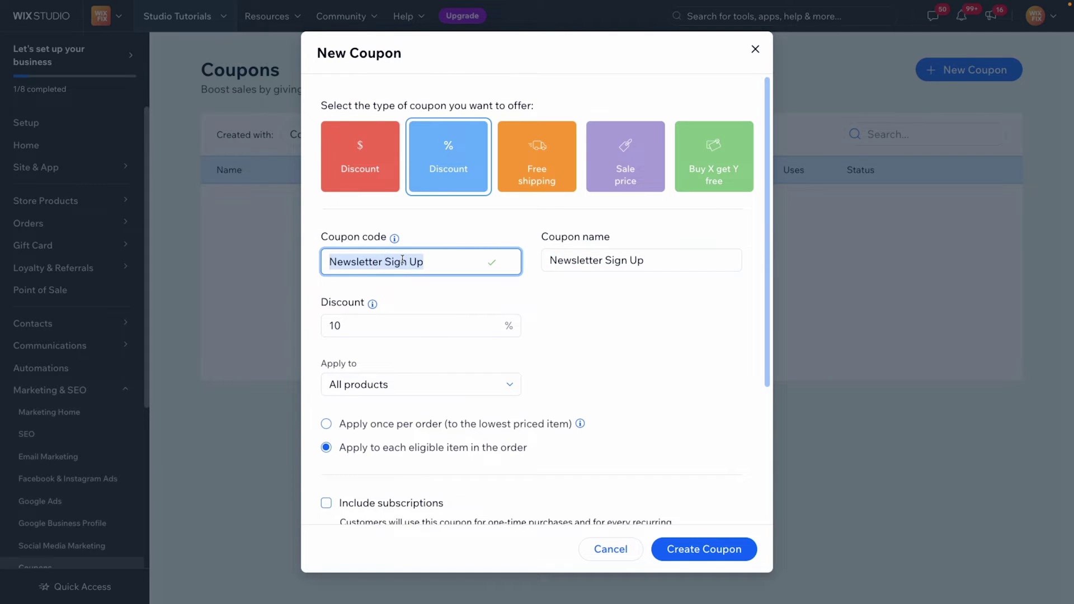
{"action": "type", "text": "Save10"}
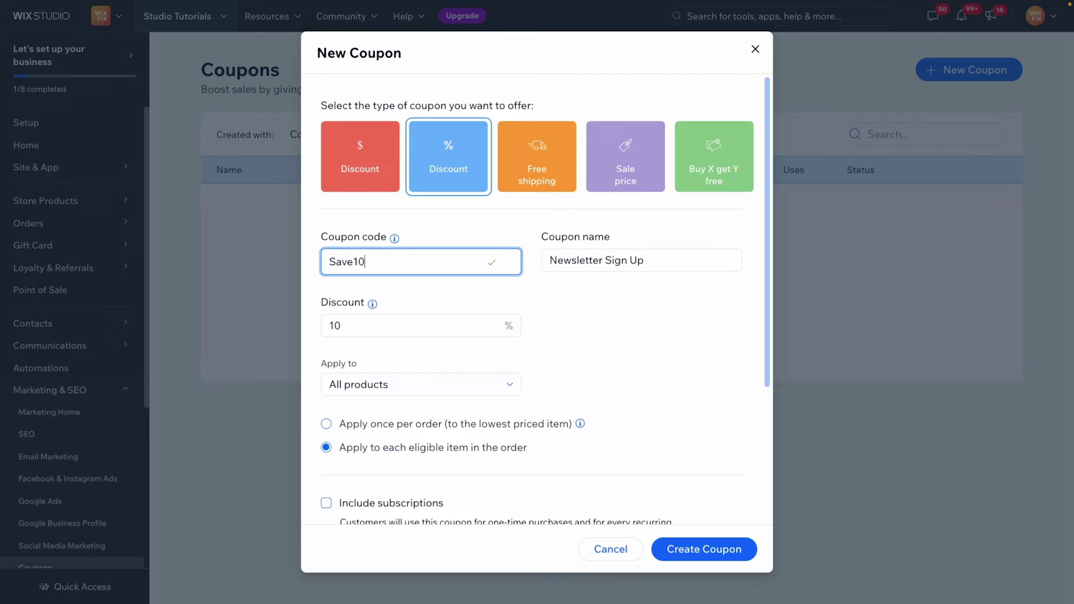
{"action": "left_click", "coordinate": [604, 283]}
{"action": "left_click_drag", "start_coordinate": [556, 242], "coordinate": [643, 242]}
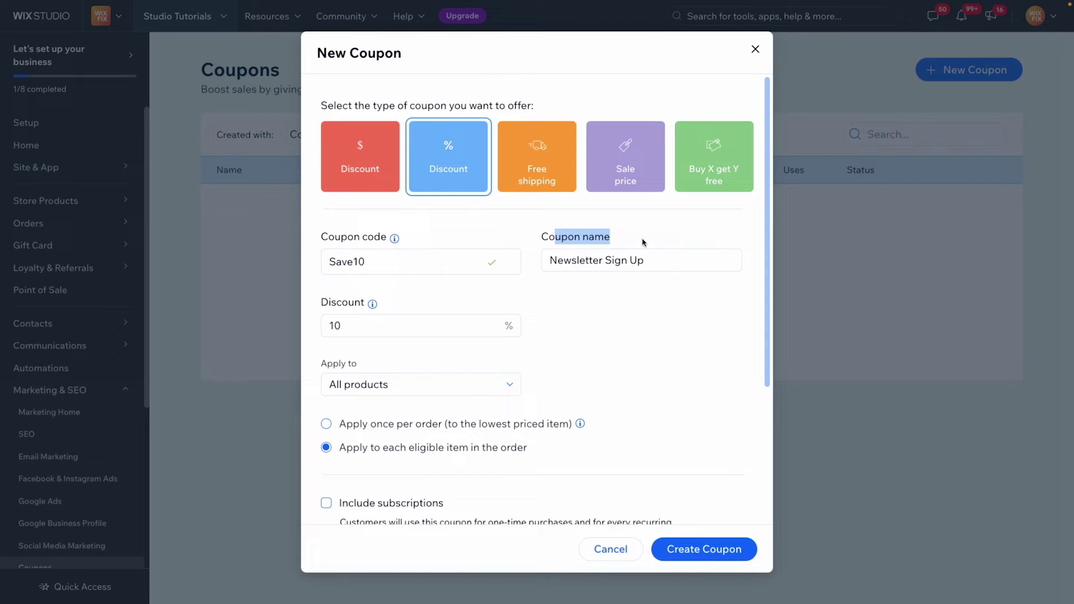
Keep the name 'Newsletter Sign Up' and create the coupon.
{"action": "triple_click", "coordinate": [575, 263]}
{"action": "left_click", "coordinate": [633, 305]}
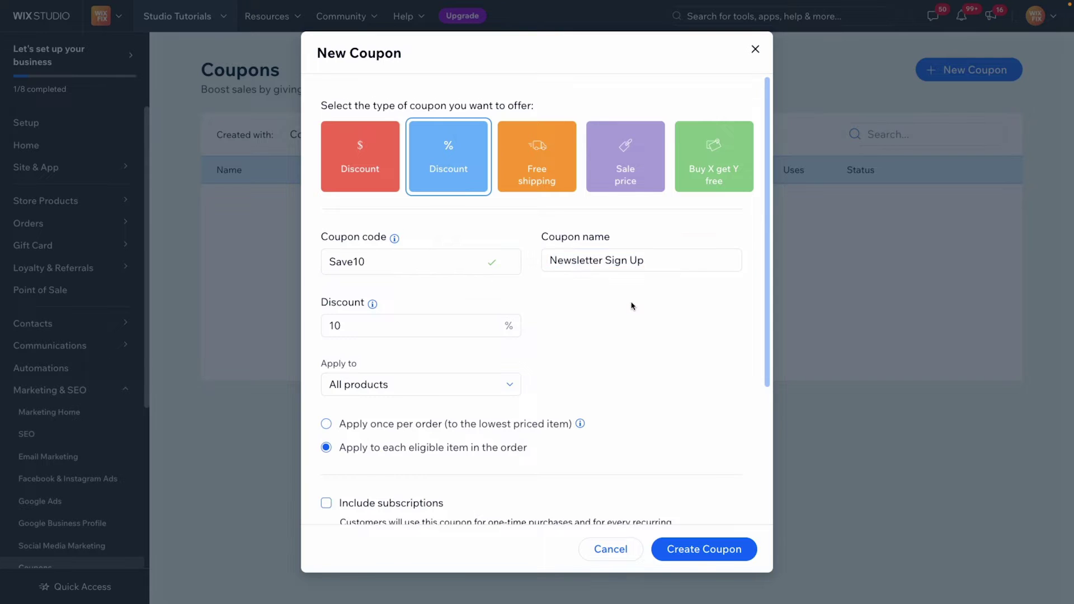
{"action": "scroll", "coordinate": [632, 305], "scroll_direction": "down", "scroll_amount": 3}
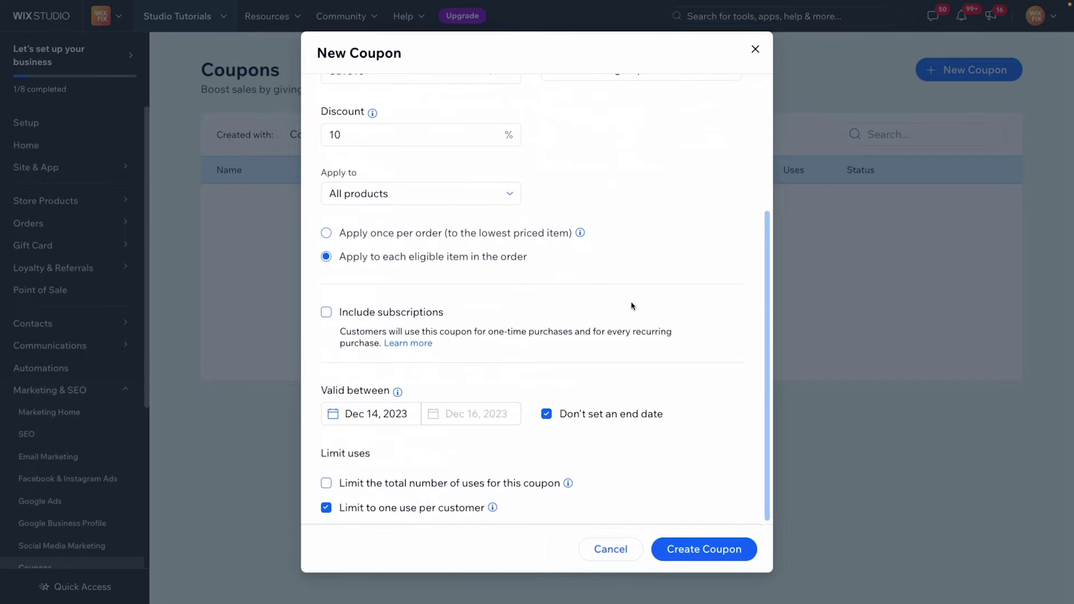
{"action": "left_click", "coordinate": [695, 551]}
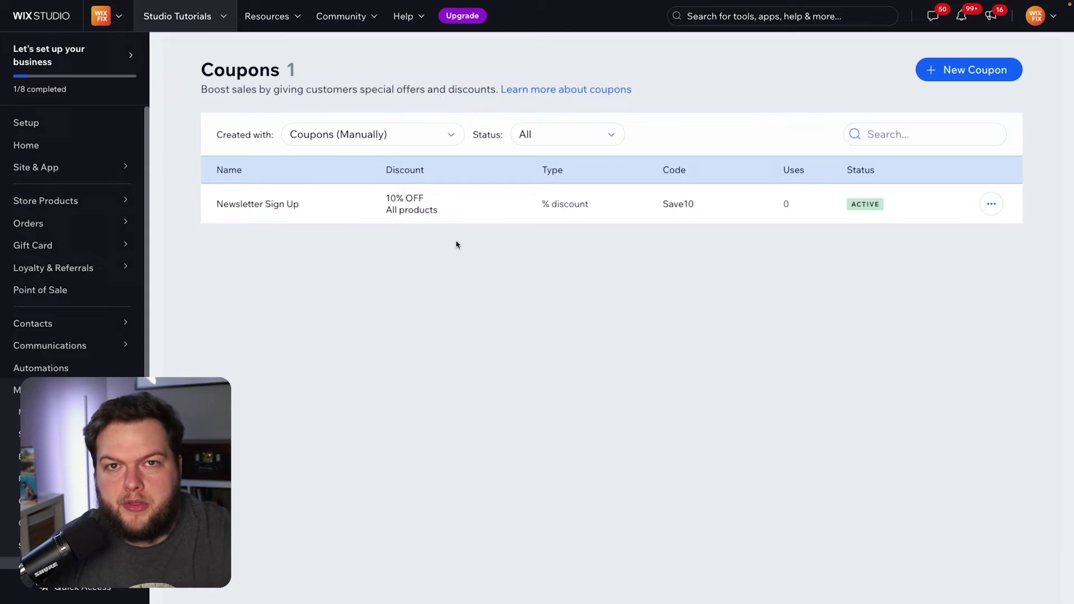
Start a blank automation titled 'Newsletter Sign Up' with Wix Forms as the trigger app.
{"action": "left_click", "coordinate": [44, 370]}
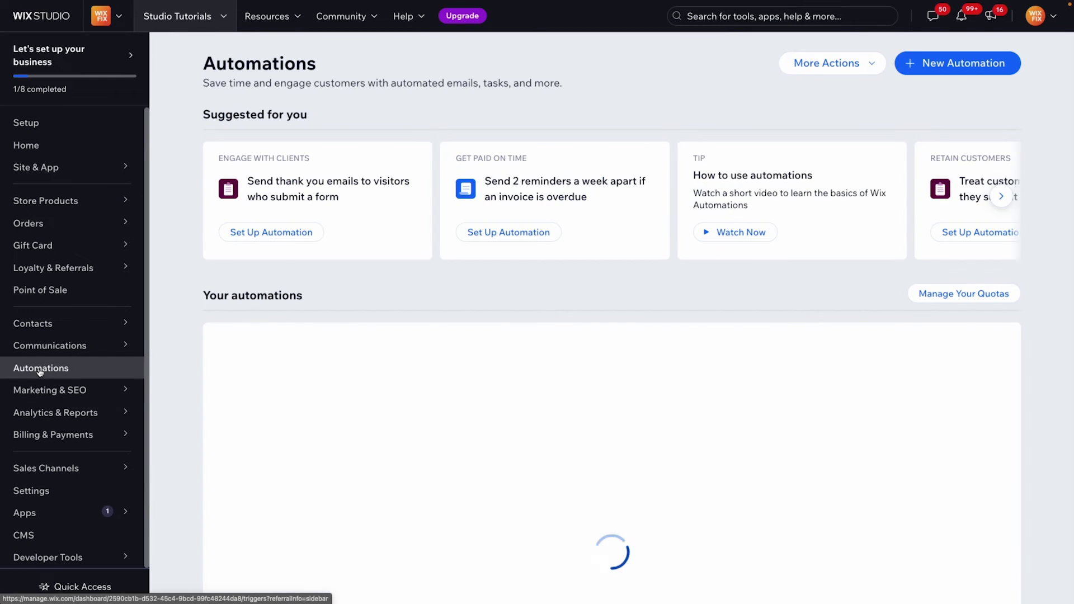
{"action": "left_click", "coordinate": [940, 69]}
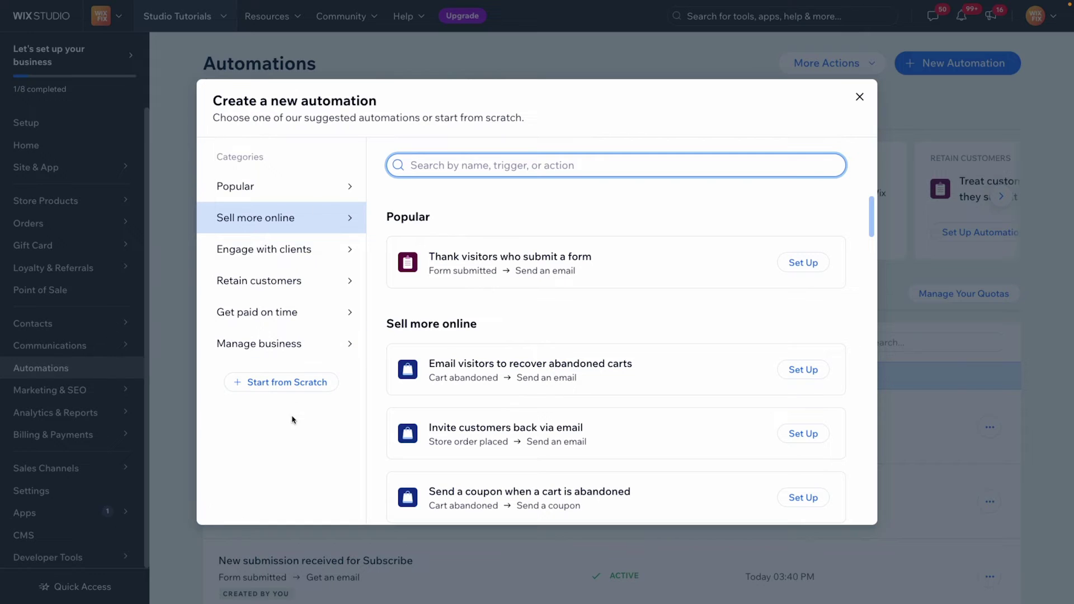
{"action": "left_click", "coordinate": [269, 385]}
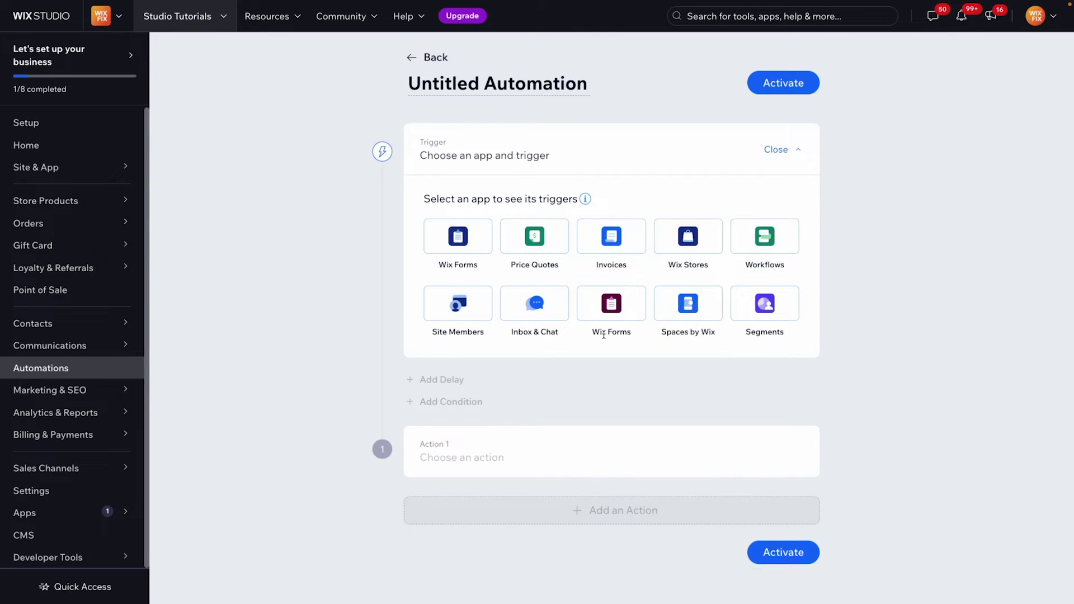
{"action": "left_click", "coordinate": [532, 88]}
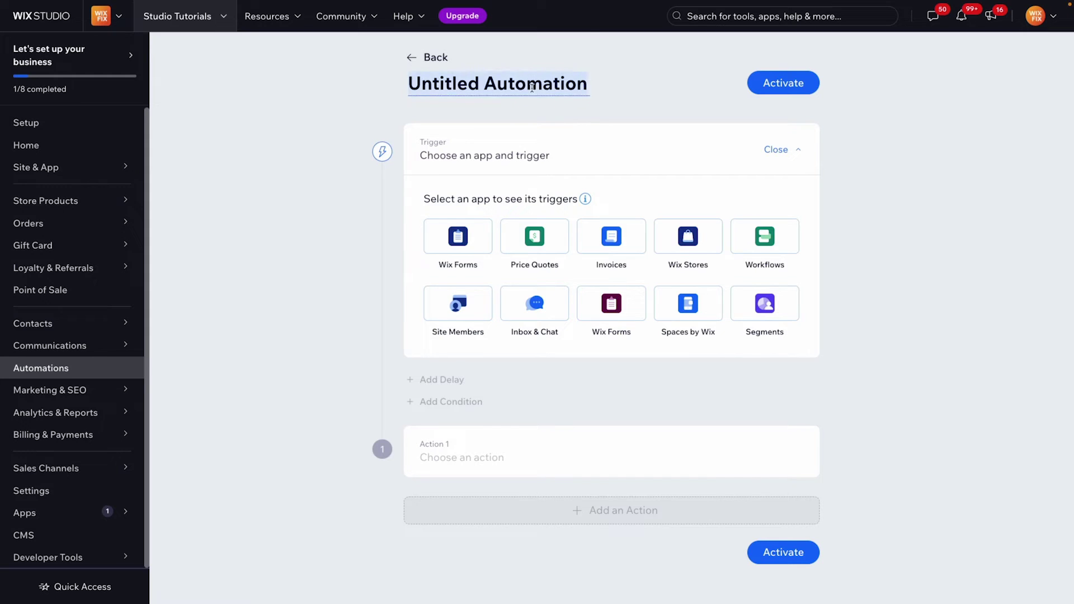
{"action": "type", "text": "Newslet"}
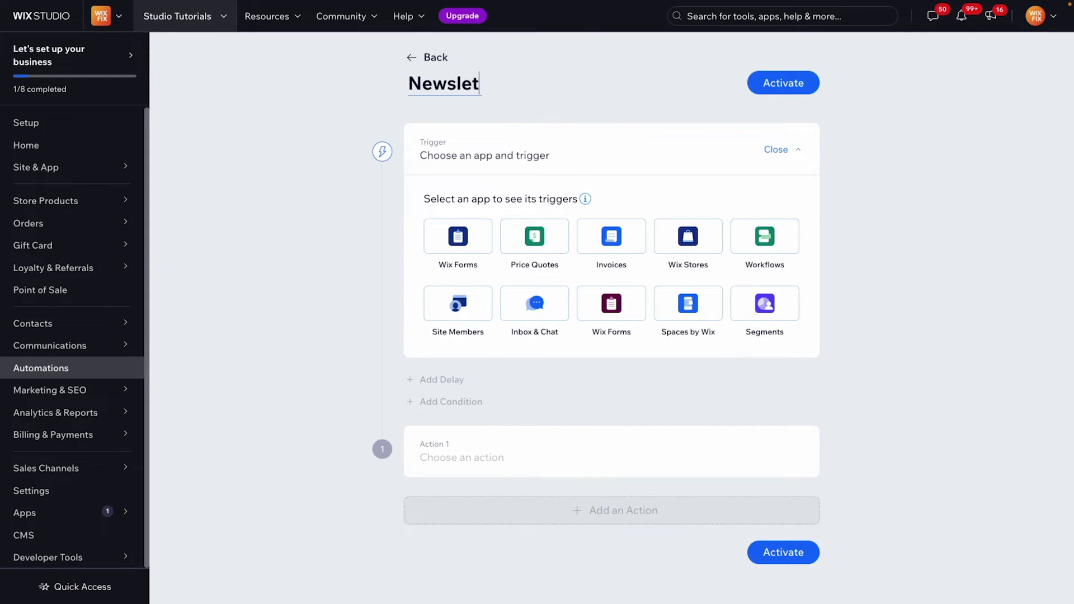
{"action": "type", "text": "ter Sign Up"}
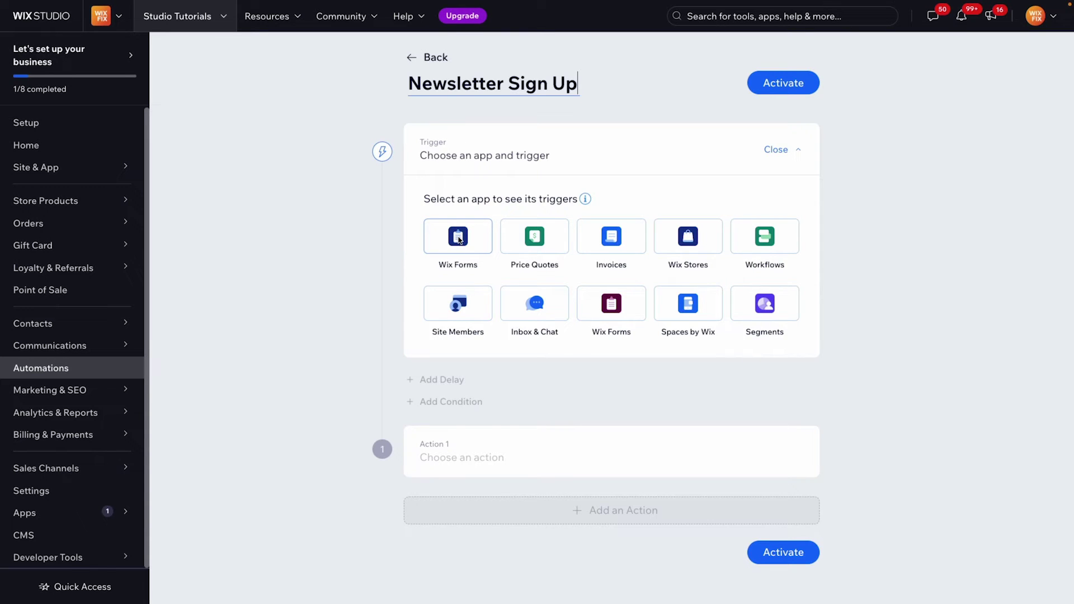
{"action": "left_click", "coordinate": [459, 238]}
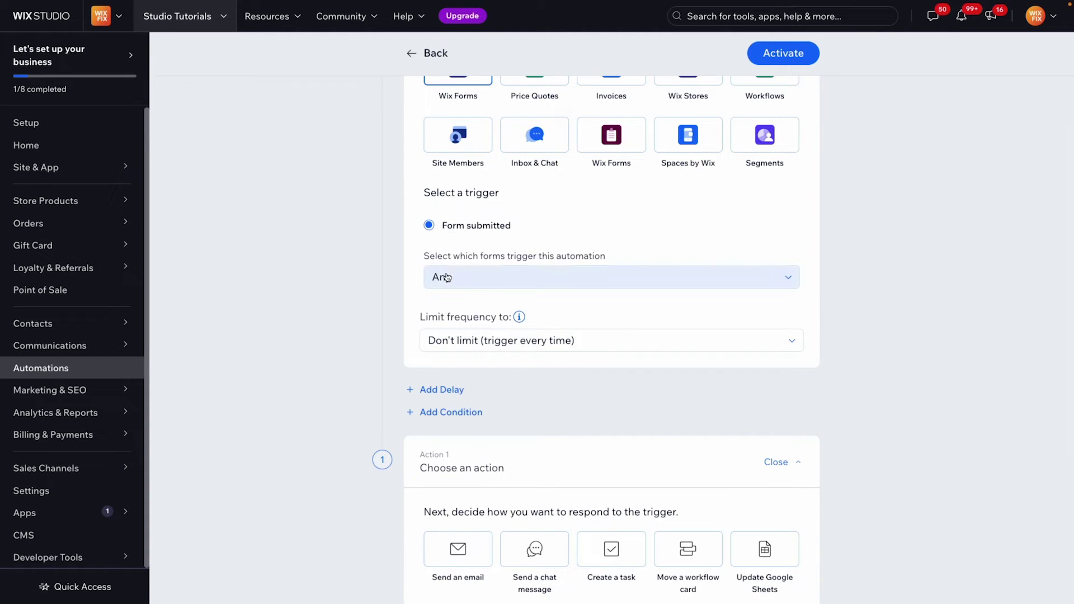
Restrict the form-submitted trigger from Any form to the specific Subscribe form.
{"action": "left_click", "coordinate": [473, 277]}
{"action": "left_click", "coordinate": [479, 326]}
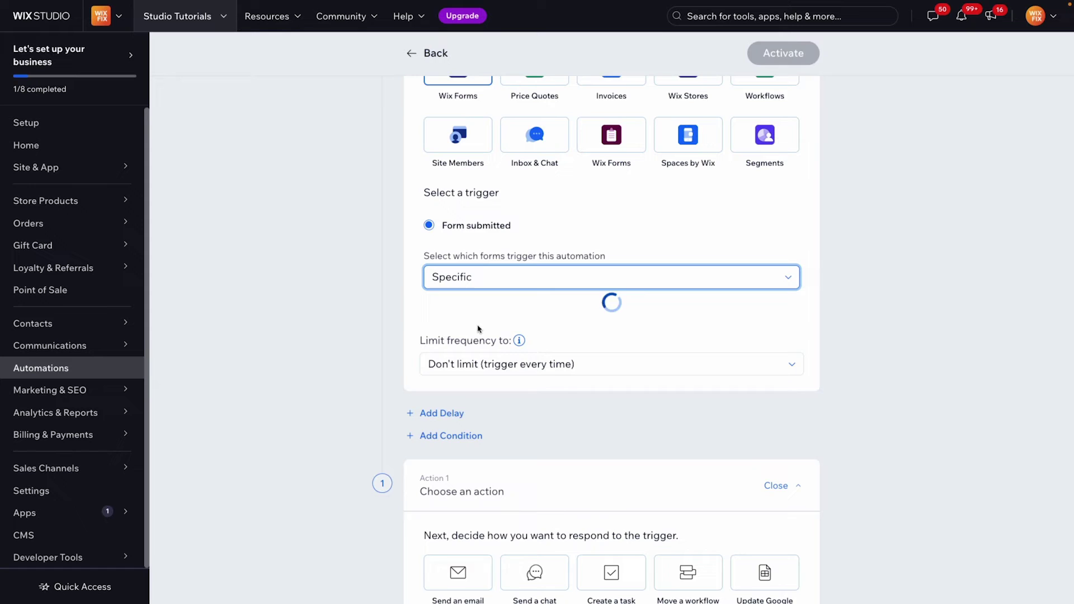
{"action": "left_click", "coordinate": [471, 305]}
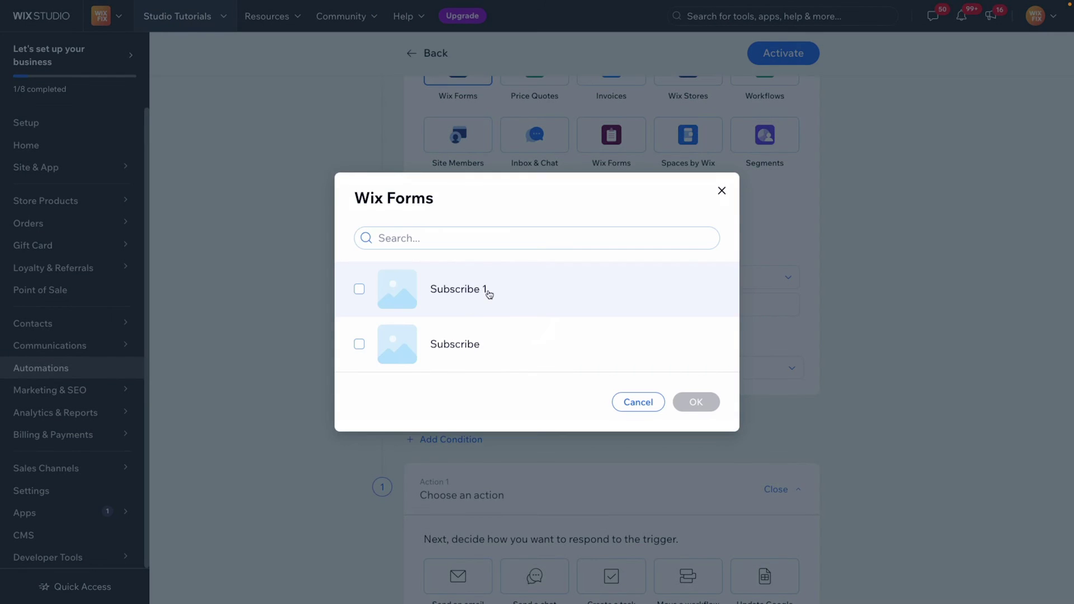
{"action": "left_click", "coordinate": [457, 344]}
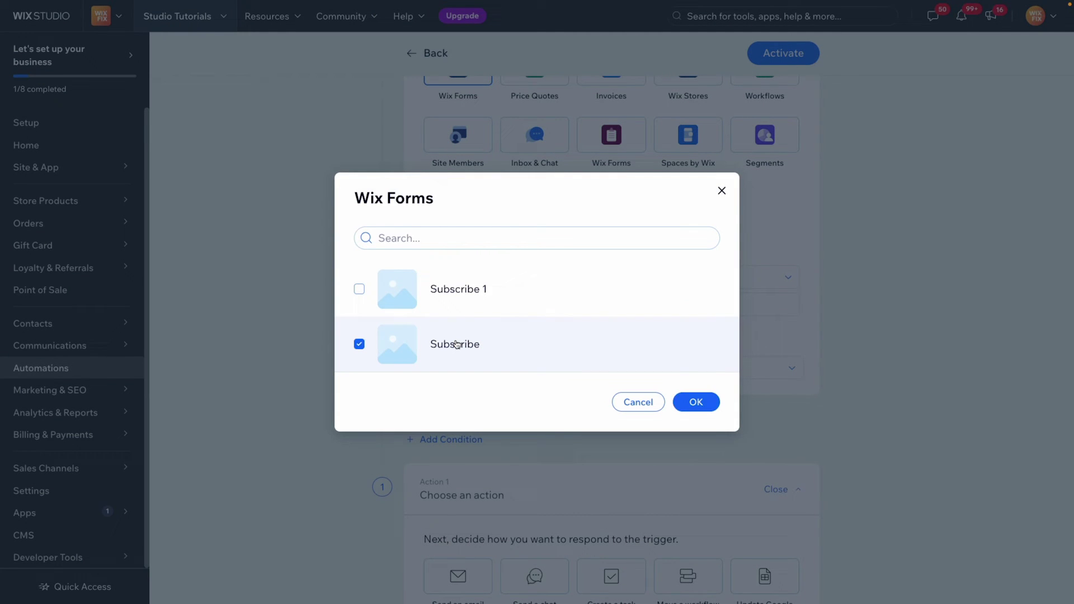
{"action": "left_click", "coordinate": [696, 405]}
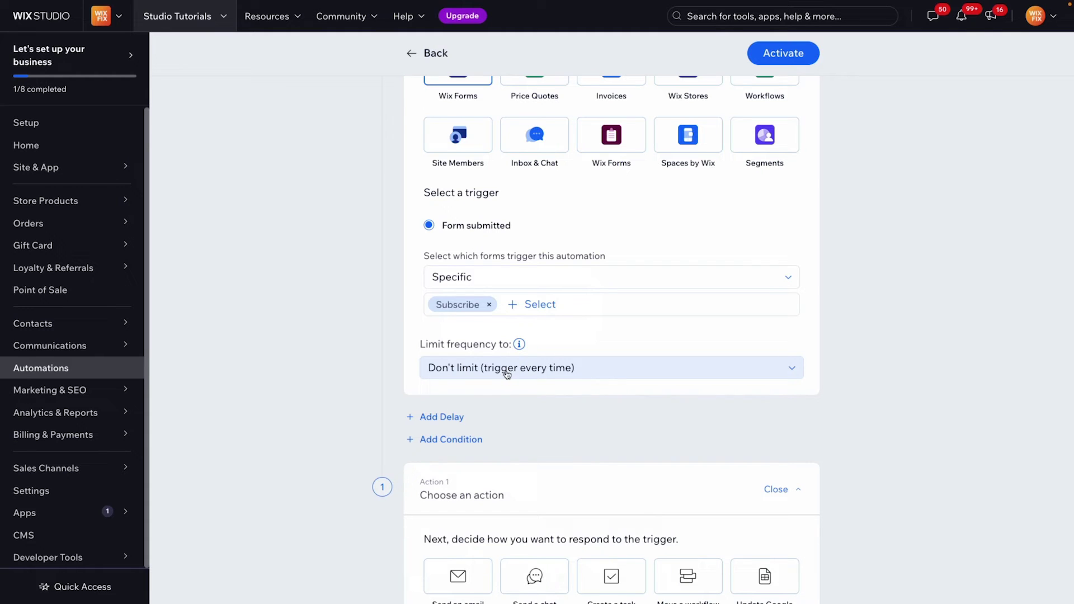
{"action": "scroll", "coordinate": [608, 373], "scroll_direction": "down", "scroll_amount": 4}
{"action": "scroll", "coordinate": [575, 273], "scroll_direction": "up", "scroll_amount": 8}
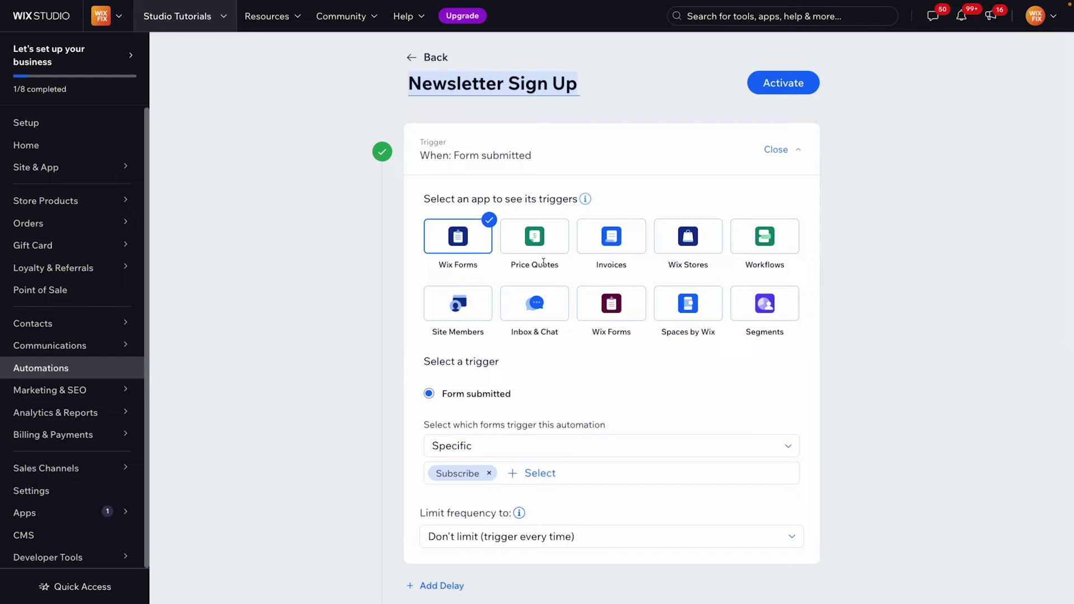
{"action": "scroll", "coordinate": [543, 261], "scroll_direction": "down", "scroll_amount": 9}
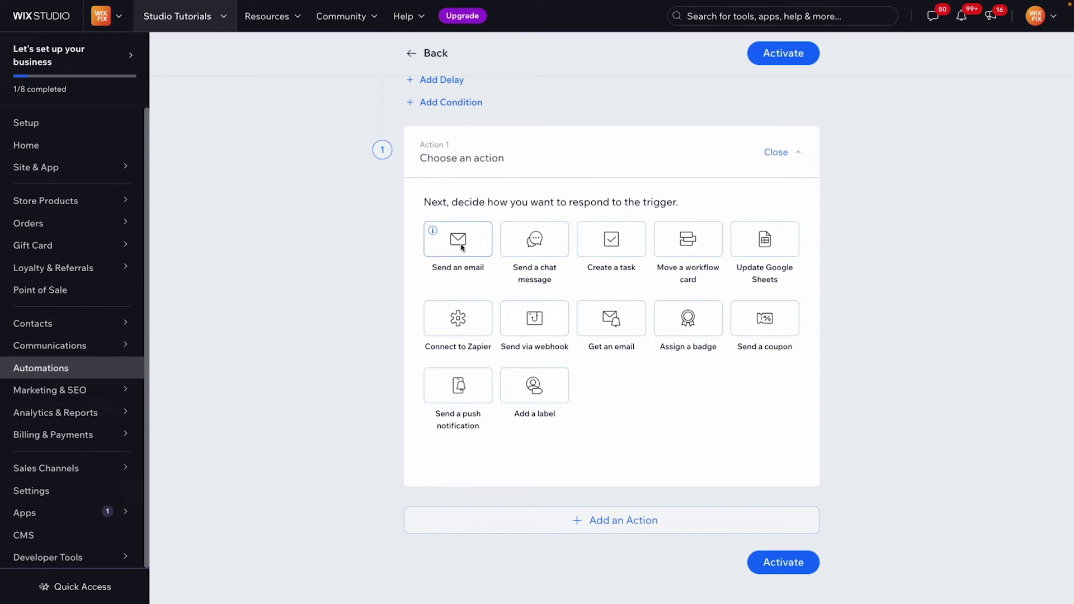
Set Action 1 to send a coupon using the Newsletter Sign Up template.
{"action": "left_click", "coordinate": [775, 325]}
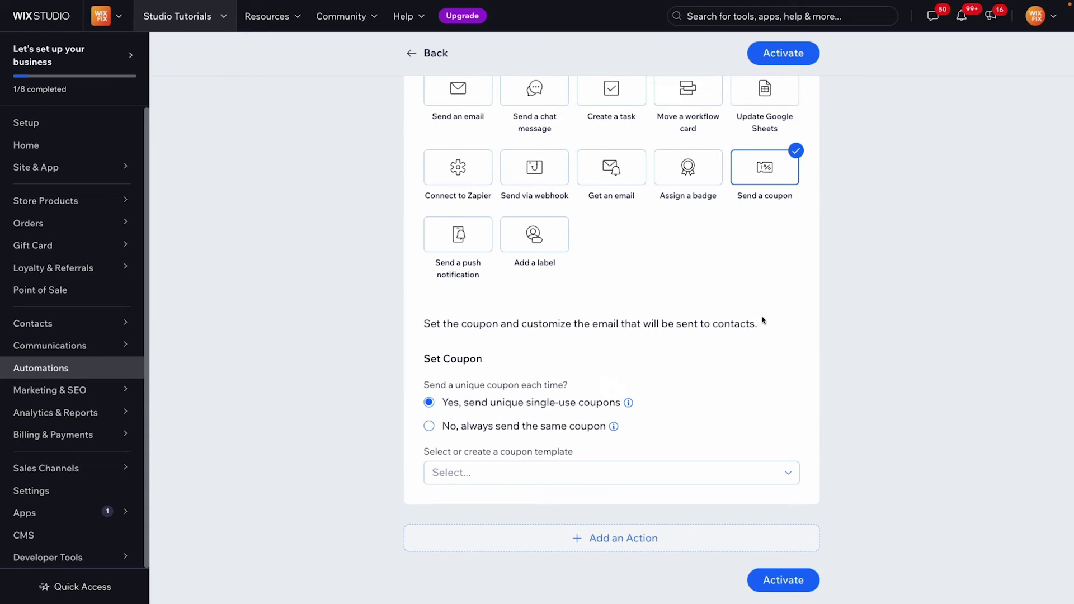
{"action": "left_click", "coordinate": [467, 473]}
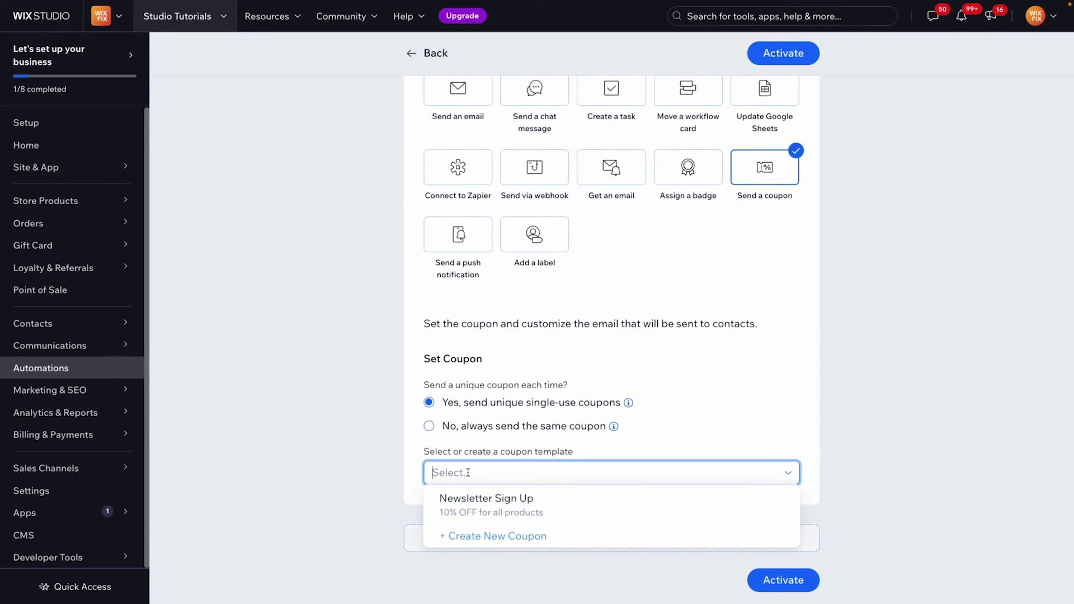
{"action": "left_click", "coordinate": [469, 506]}
{"action": "scroll", "coordinate": [657, 503], "scroll_direction": "down", "scroll_amount": 6}
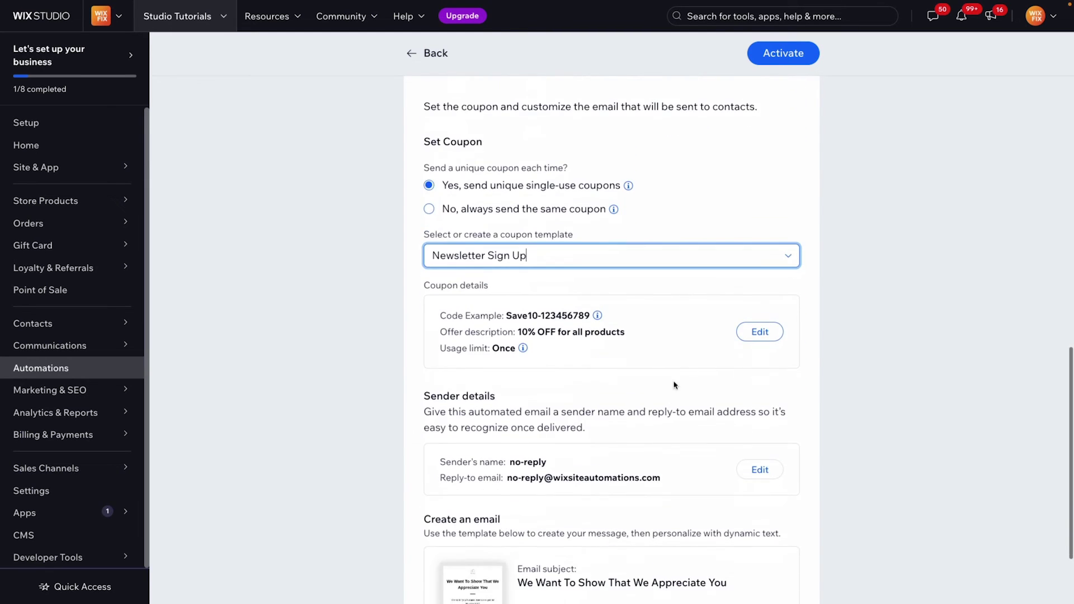
{"action": "scroll", "coordinate": [598, 308], "scroll_direction": "down", "scroll_amount": 1}
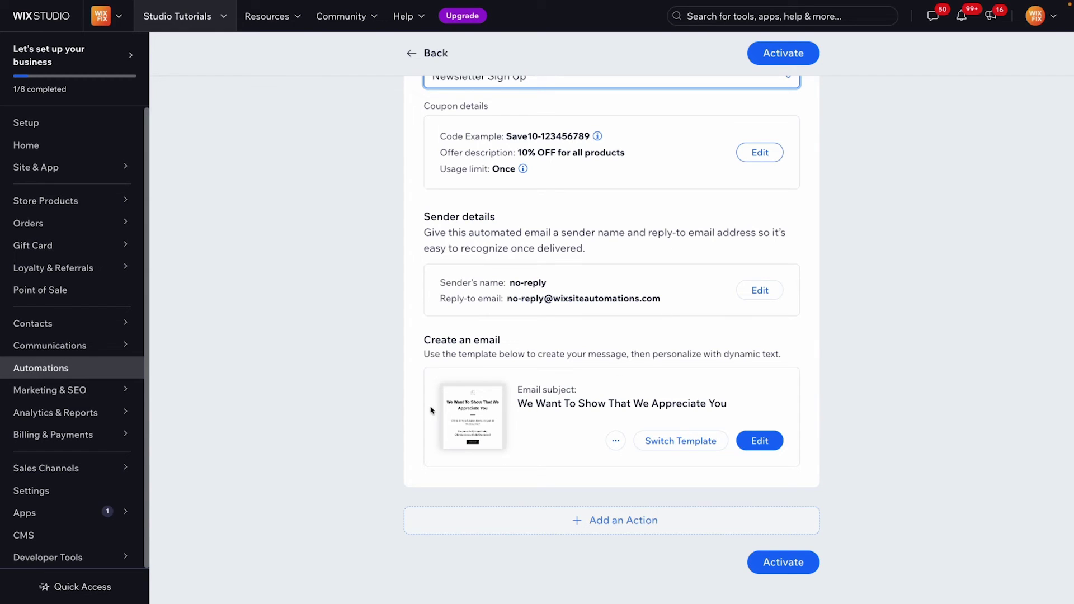
Activate the finished Newsletter Sign Up automation.
{"action": "left_click", "coordinate": [782, 562]}
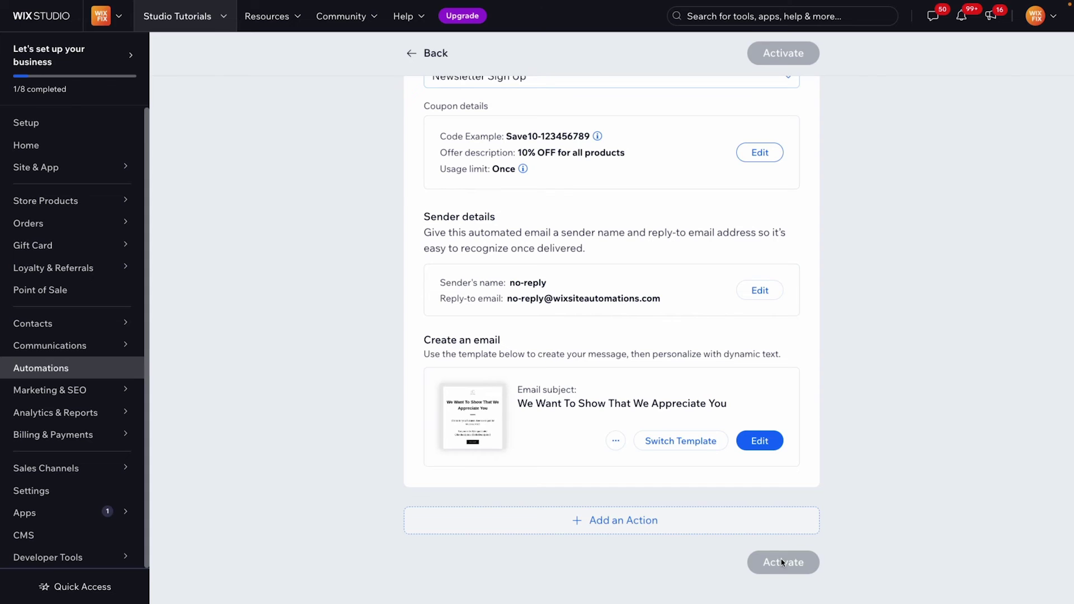